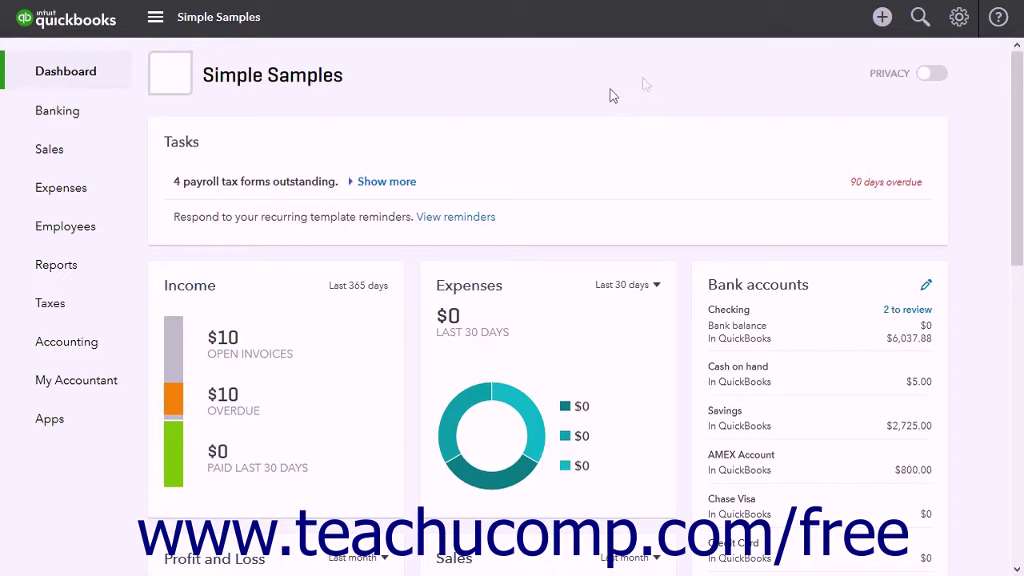
# Step: Open the gear settings menu from the Simple Samples dashboard
pyautogui.click(954, 29)
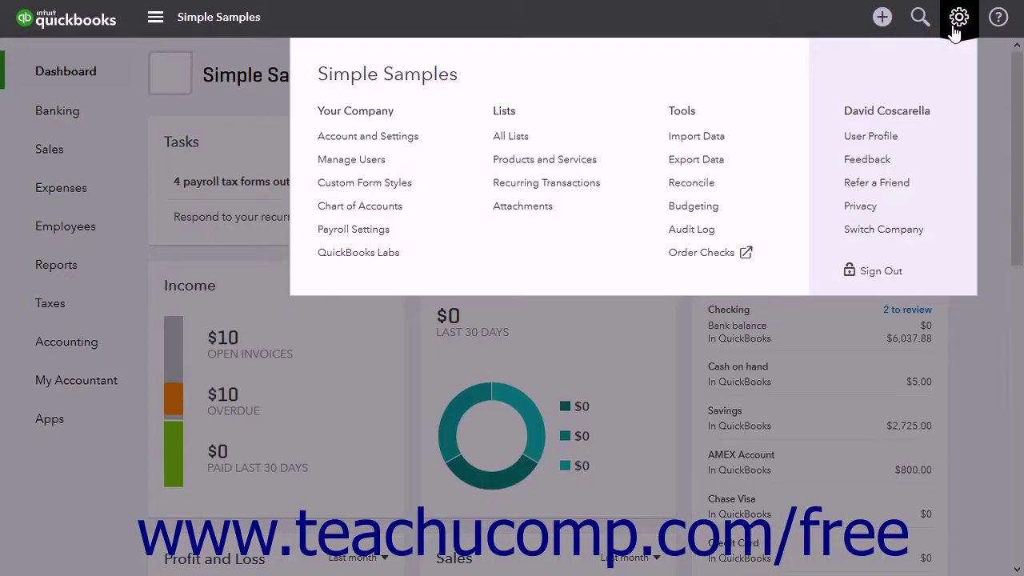
# Step: Go to the Products and Services list and edit the Potting Soil inventory item
pyautogui.click(585, 161)
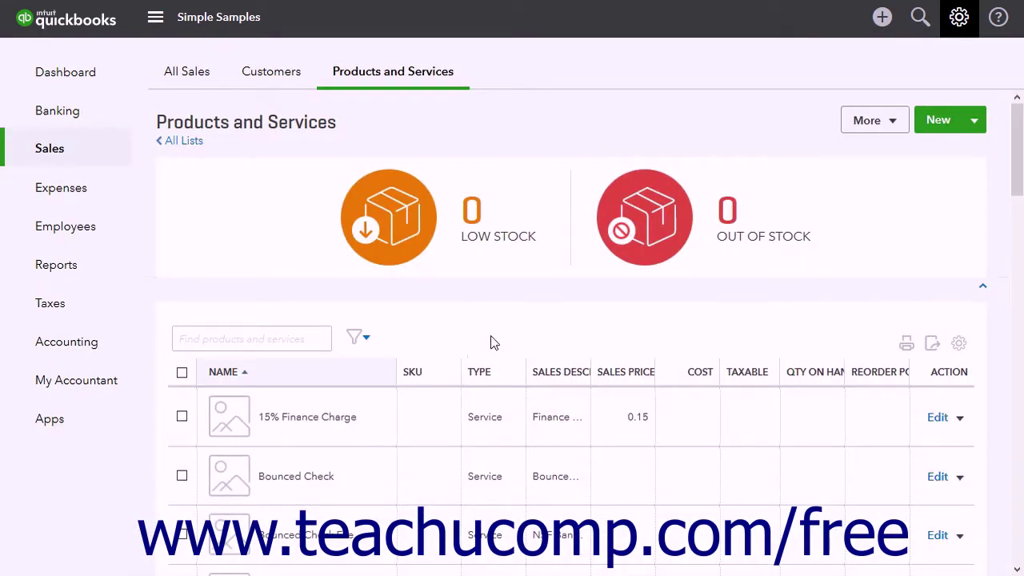
pyautogui.scroll(-9, 488, 342)
pyautogui.scroll(-7, 487, 346)
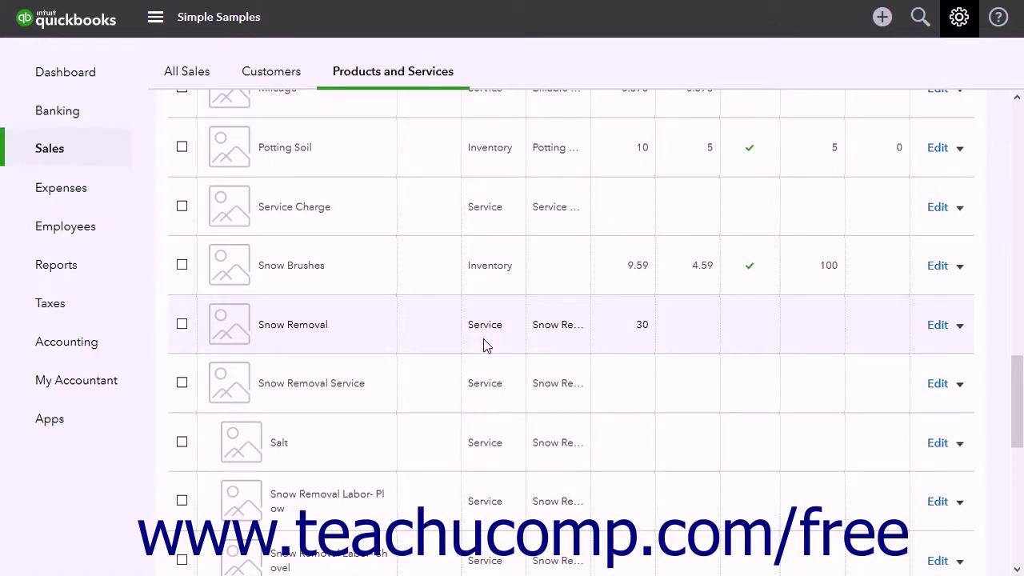
pyautogui.click(937, 149)
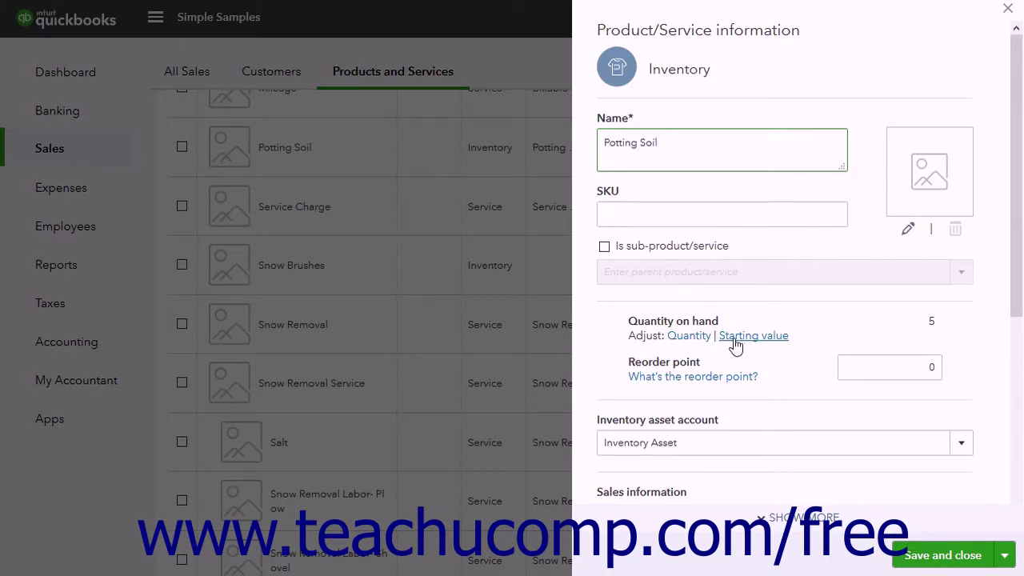
# Step: Start a quantity adjustment for Potting Soil, which has 5 on hand
pyautogui.click(689, 336)
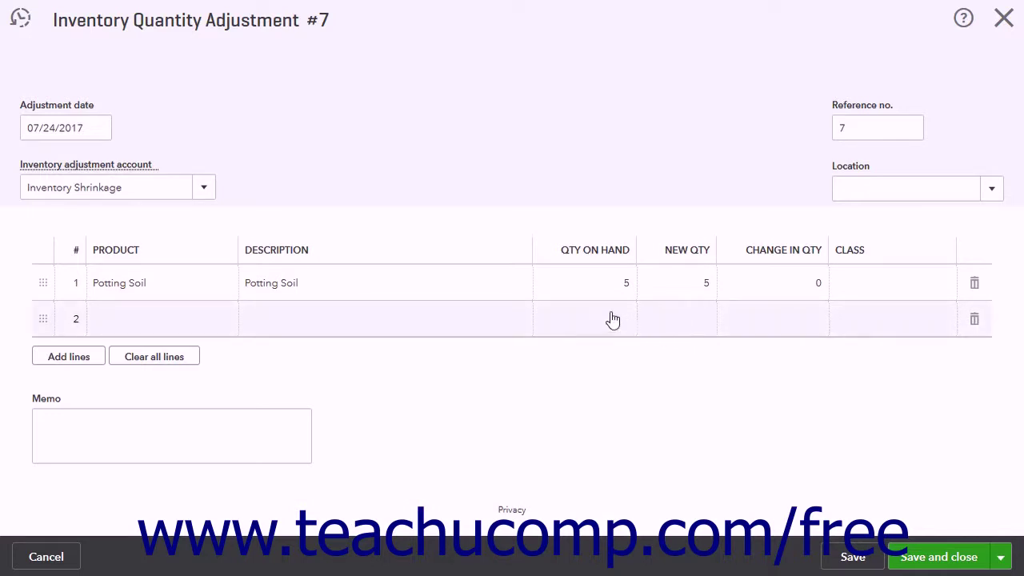
# Step: Date adjustment #7 07/24/2017 and keep Inventory Shrinkage as the adjustment account
pyautogui.click(98, 128)
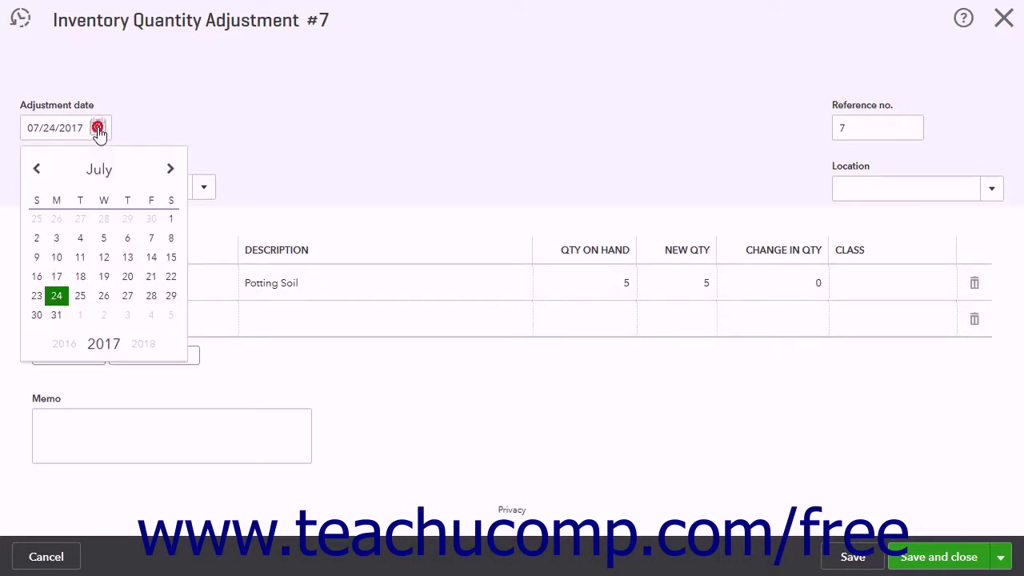
pyautogui.click(57, 296)
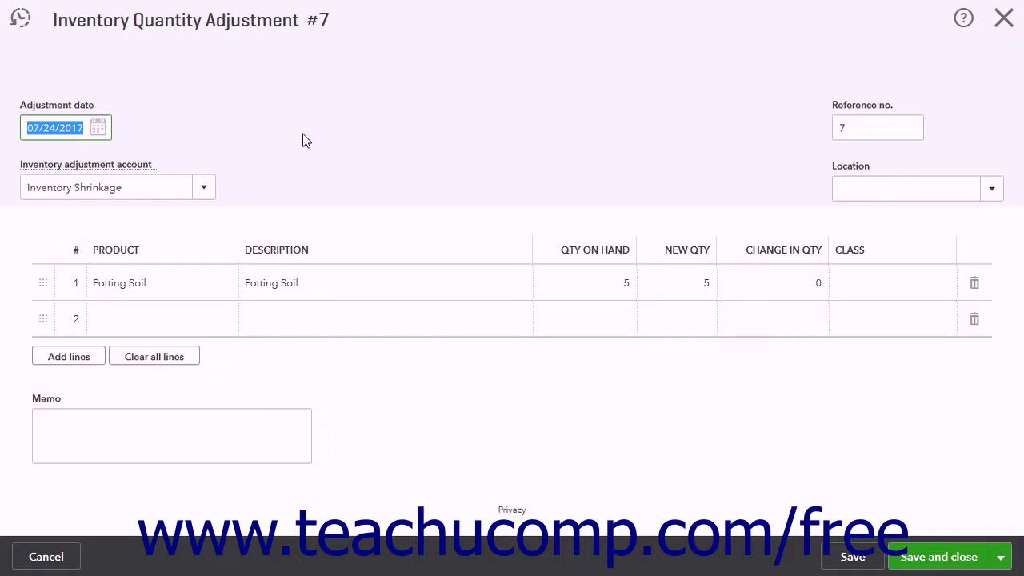
pyautogui.click(848, 127)
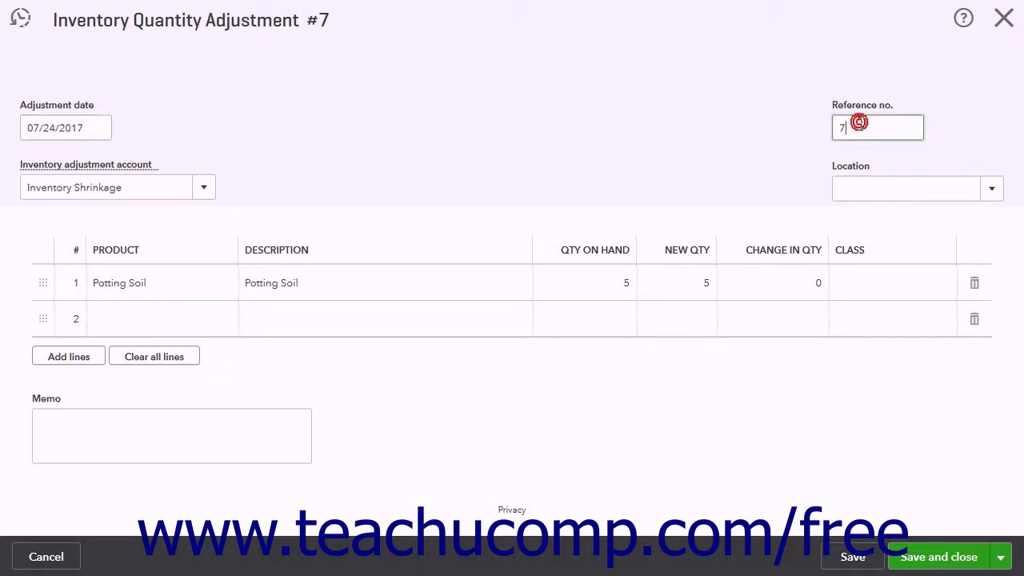
pyautogui.click(203, 191)
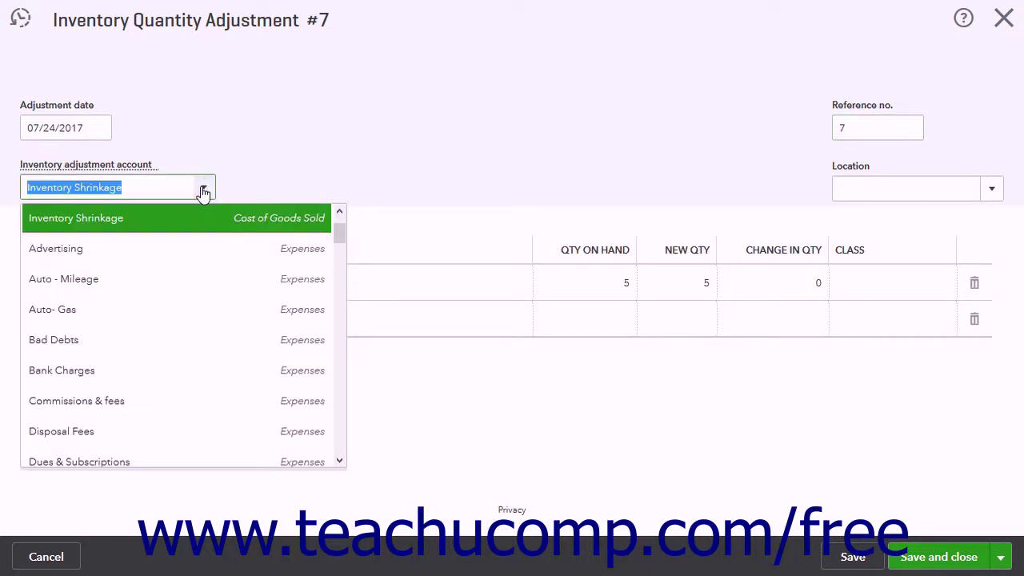
pyautogui.click(181, 221)
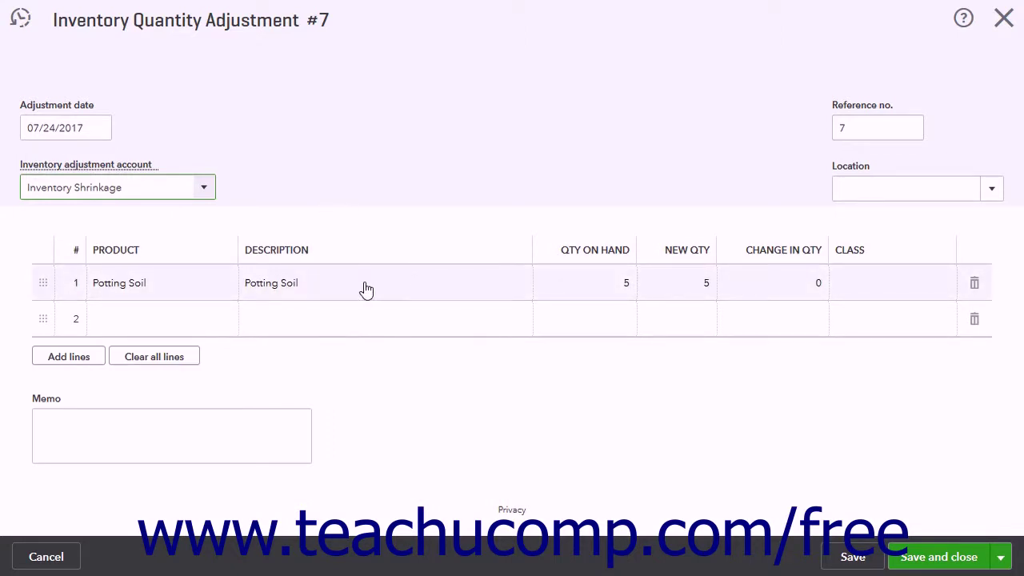
# Step: Enter -1 as Potting Soil's change in quantity, giving new quantity 4, and save
pyautogui.click(680, 285)
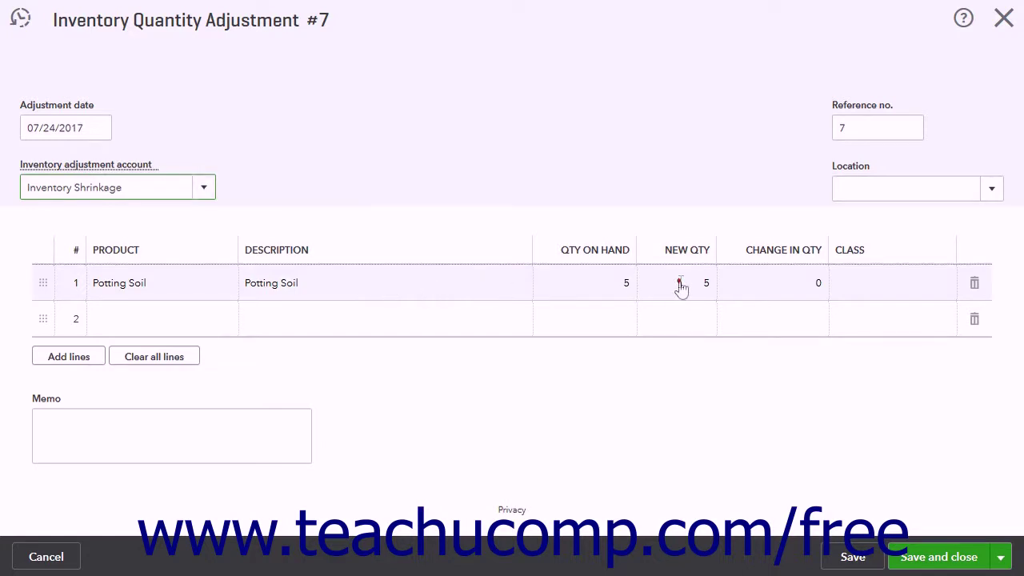
pyautogui.click(791, 279)
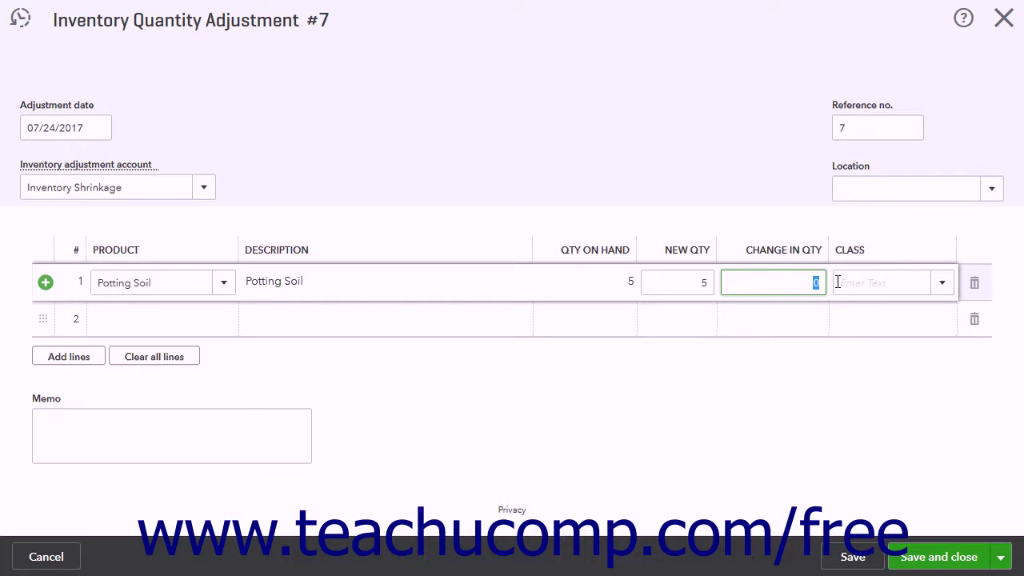
pyautogui.write('-1')
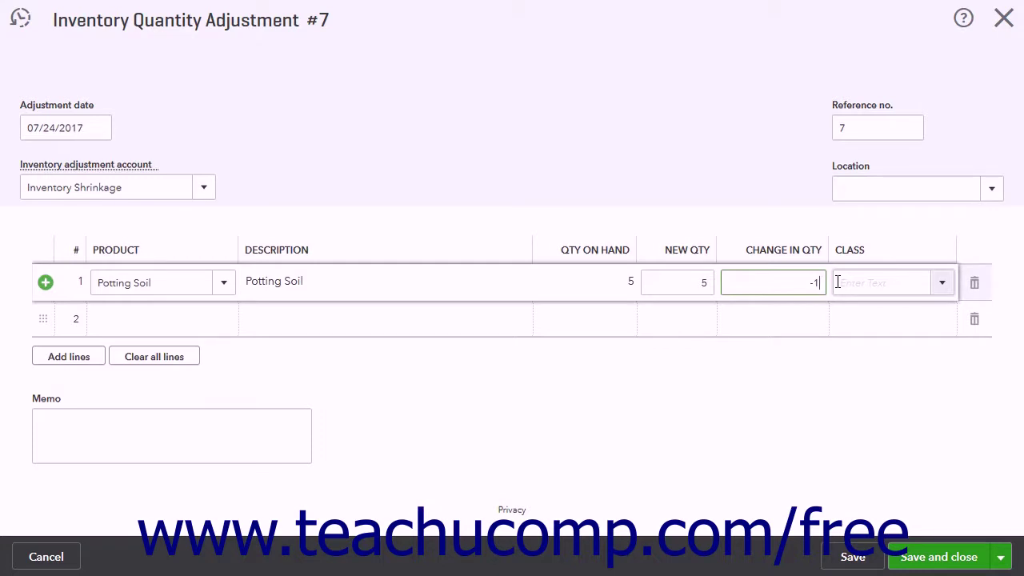
pyautogui.click(696, 285)
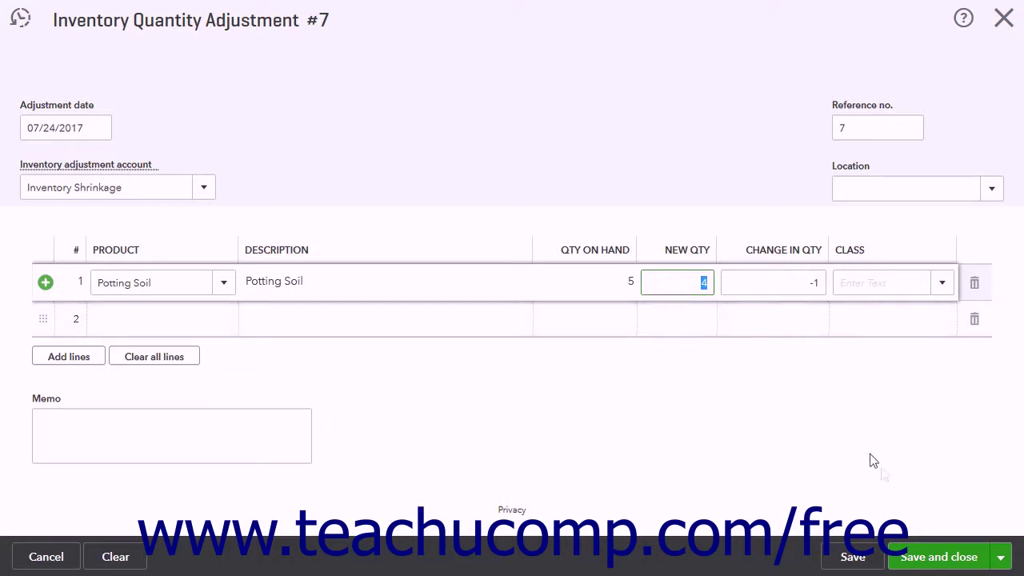
pyautogui.click(930, 560)
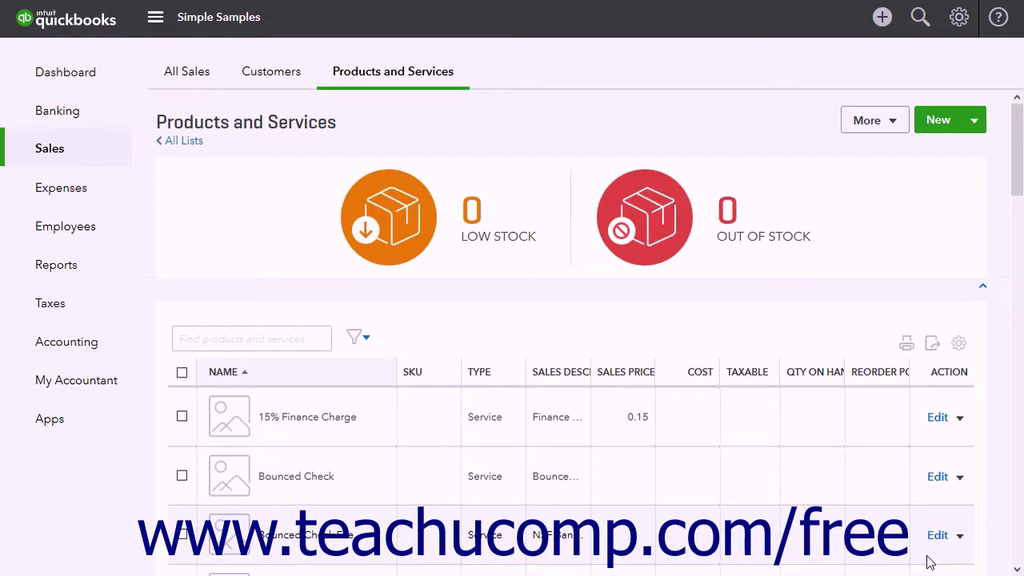
# Step: Scroll the Products and Services list down toward Potting Soil
pyautogui.scroll(-6, 929, 560)
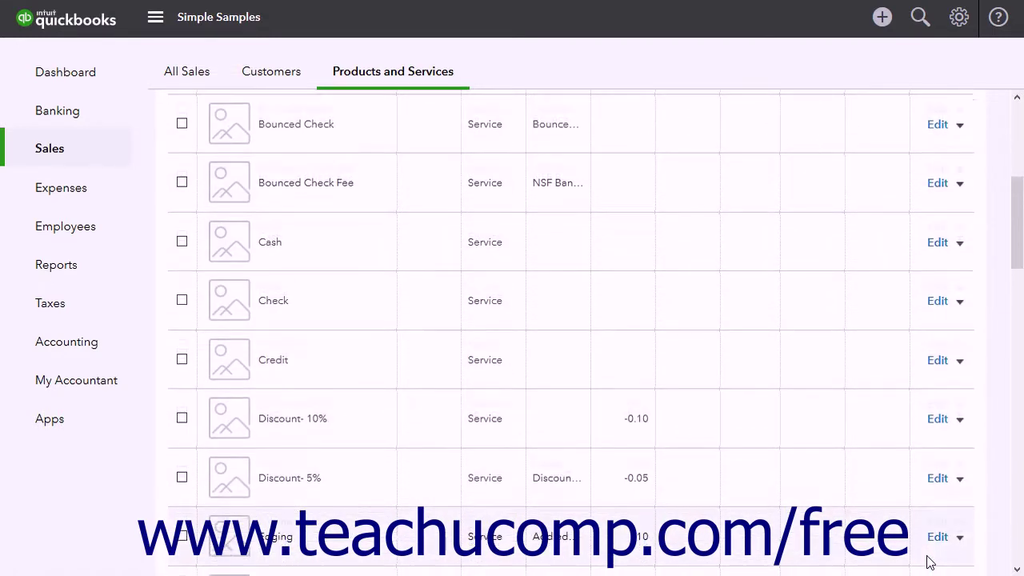
pyautogui.scroll(-6, 928, 558)
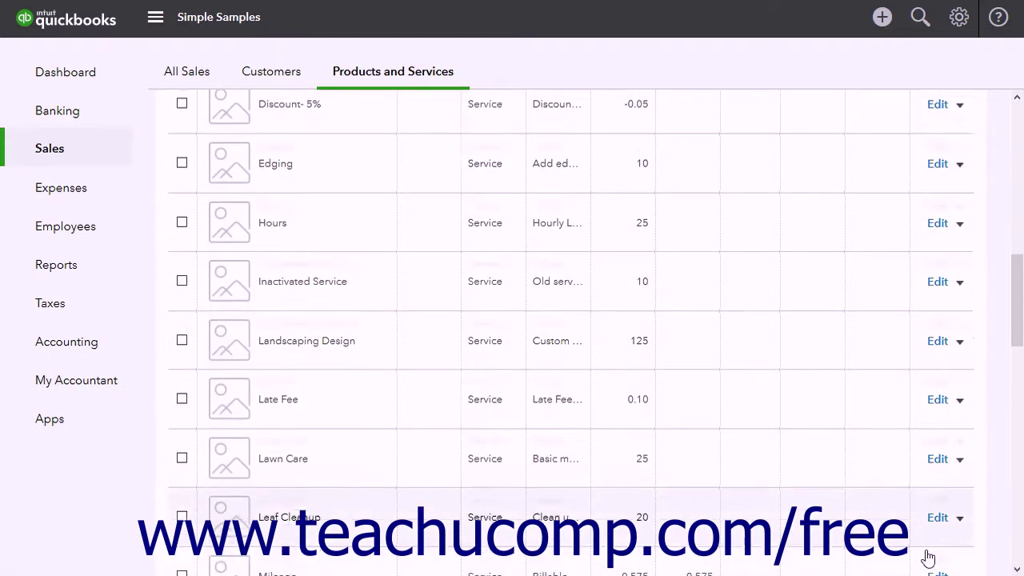
# Step: Open Potting Soil's starting value from its details, accepting the warning
pyautogui.click(935, 324)
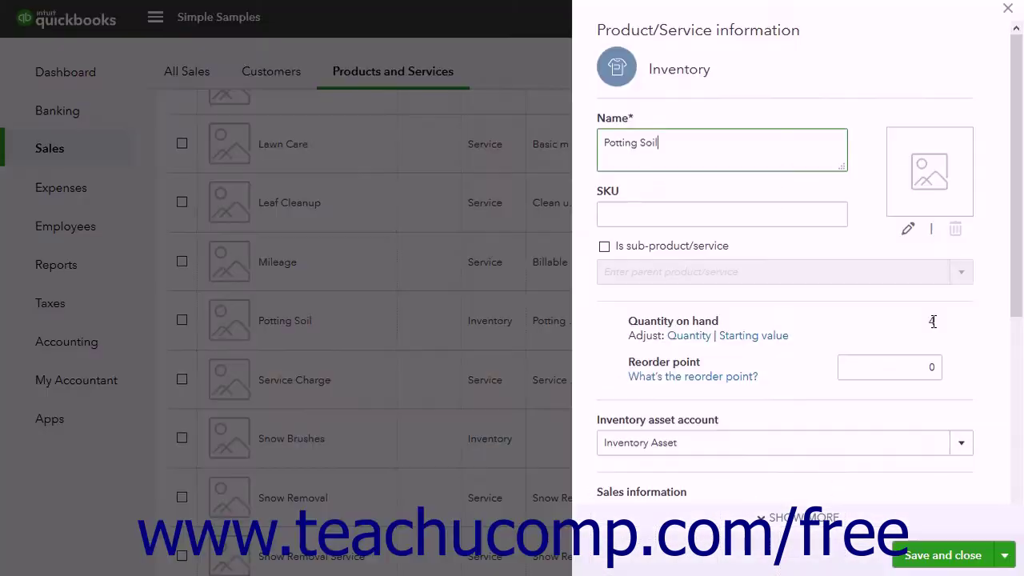
pyautogui.click(775, 336)
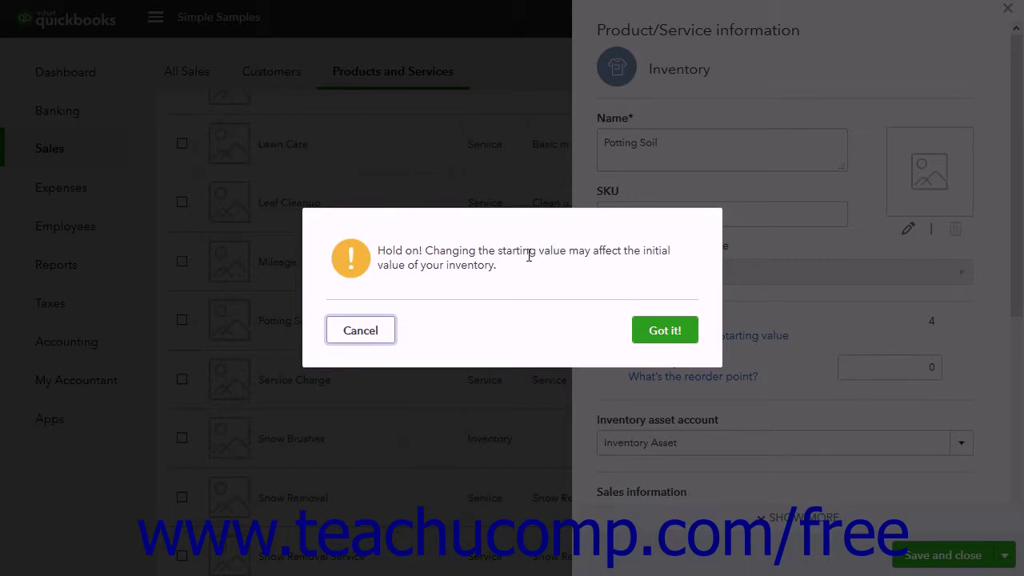
pyautogui.click(655, 333)
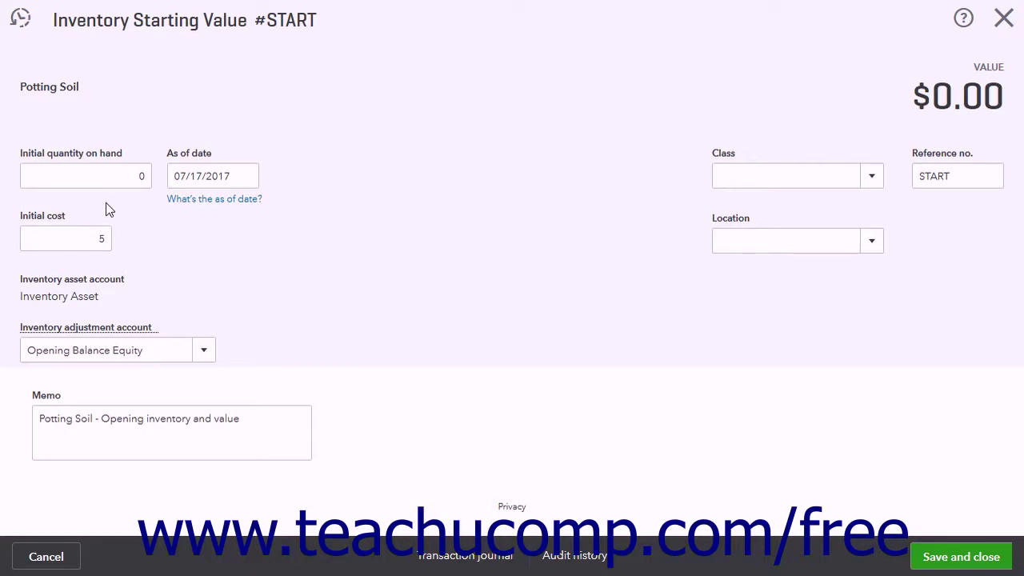
# Step: Check initial quantity 0, cost 5 and the Opening Balance Equity account, leaving them unchanged
pyautogui.click(116, 177)
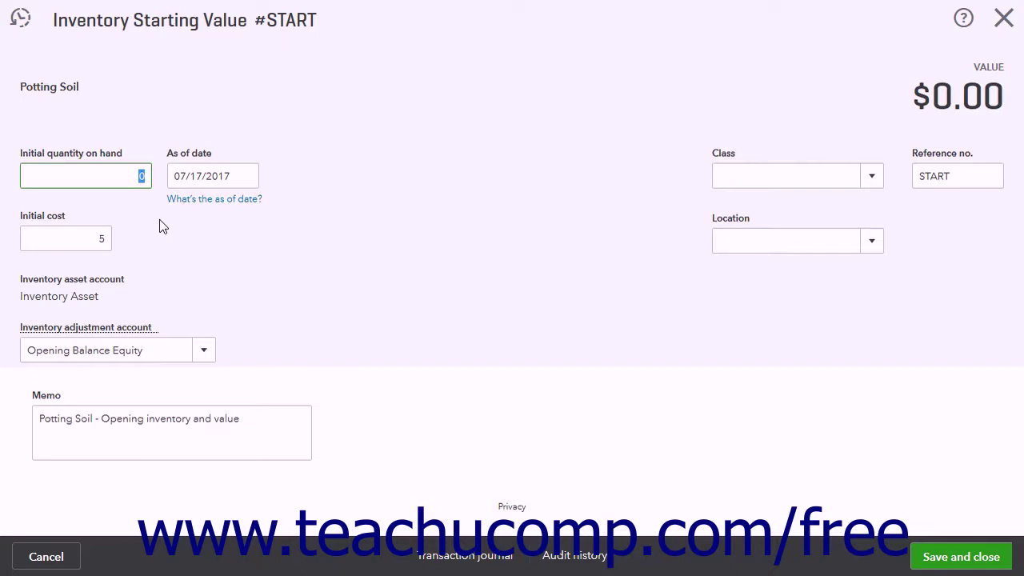
pyautogui.click(92, 238)
pyautogui.click(92, 239)
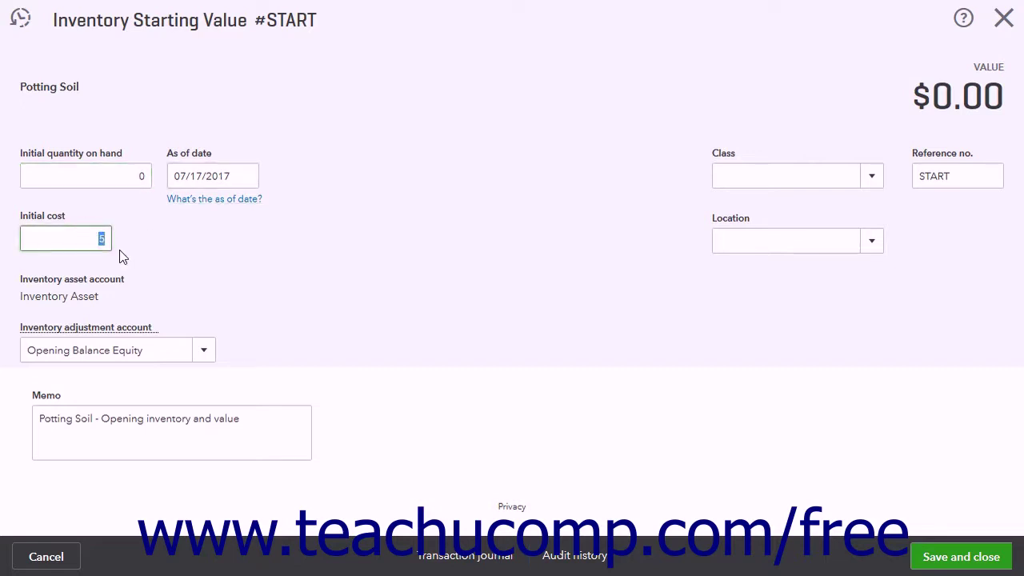
pyautogui.click(205, 352)
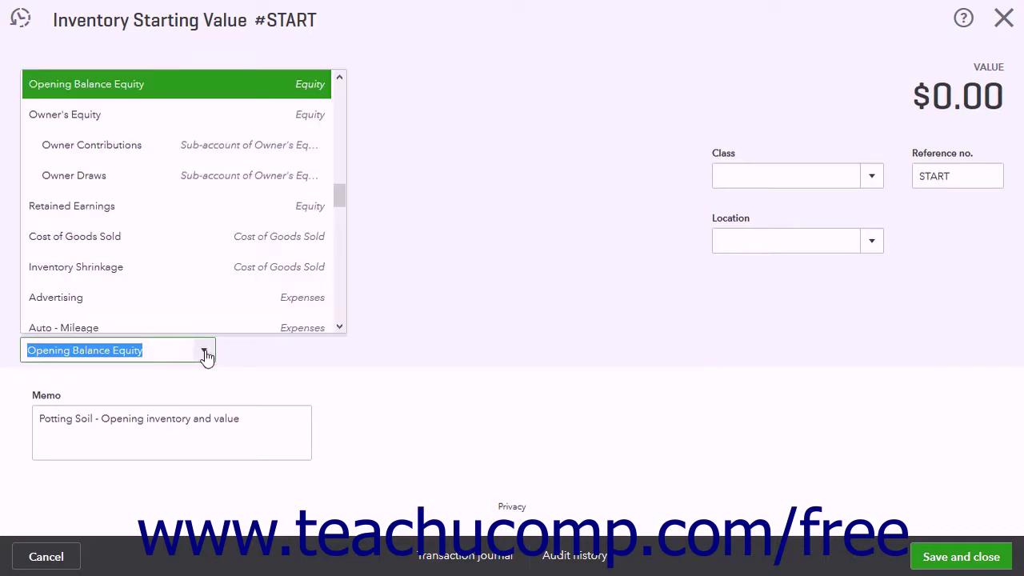
pyautogui.click(205, 352)
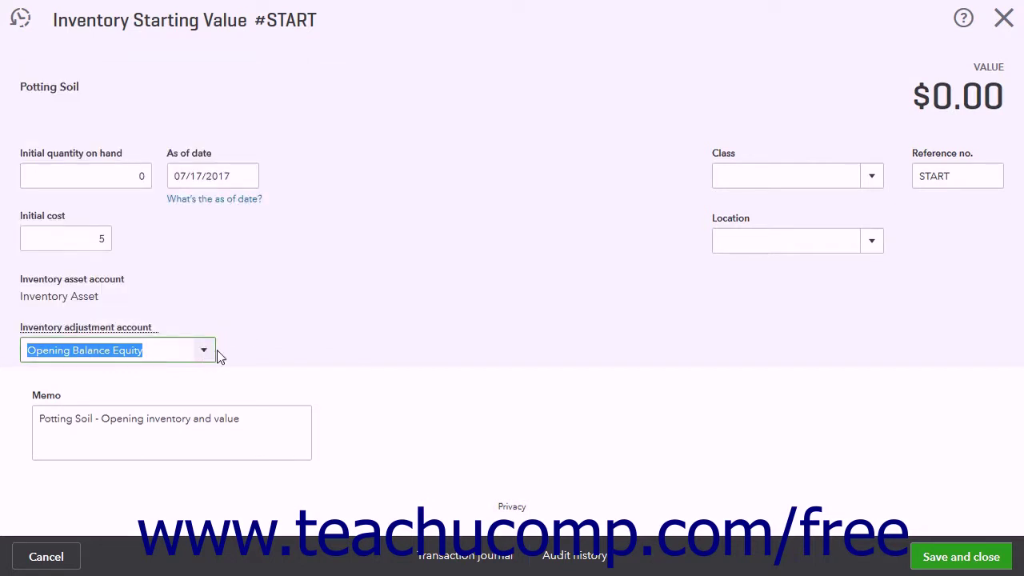
# Step: Check the opening-inventory memo and reference START, then save the starting value form
pyautogui.click(257, 422)
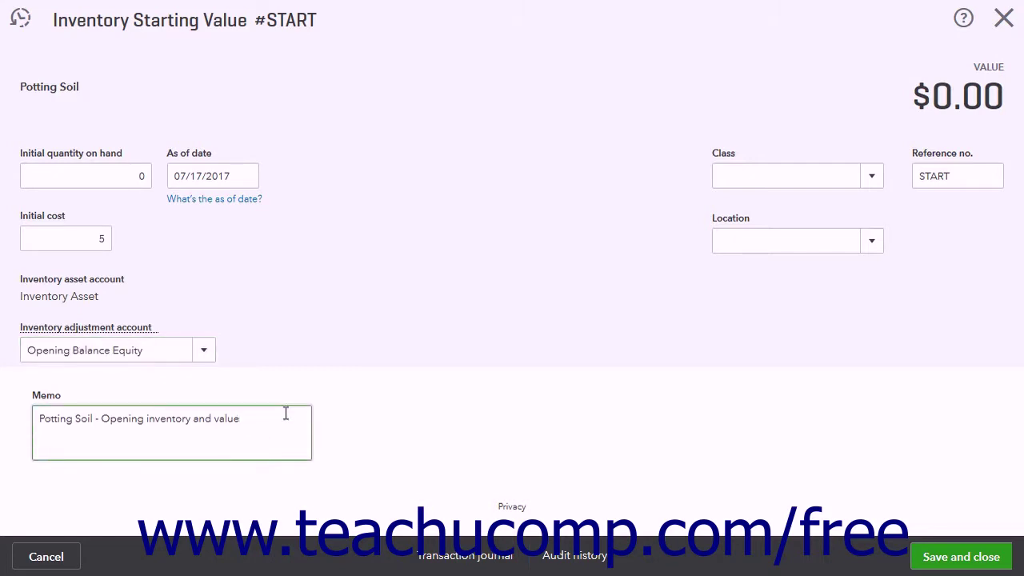
pyautogui.click(705, 169)
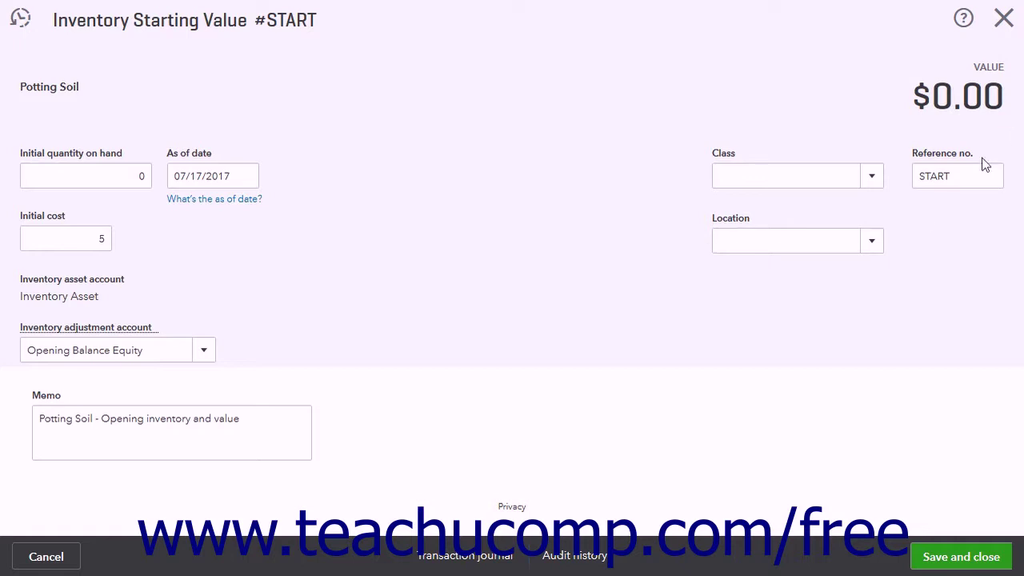
pyautogui.click(956, 176)
pyautogui.click(903, 560)
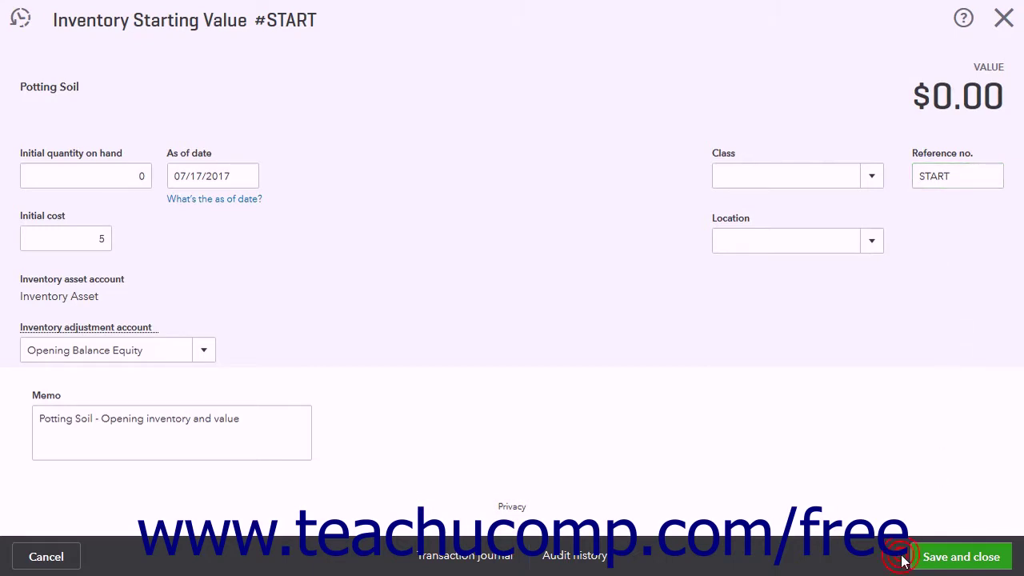